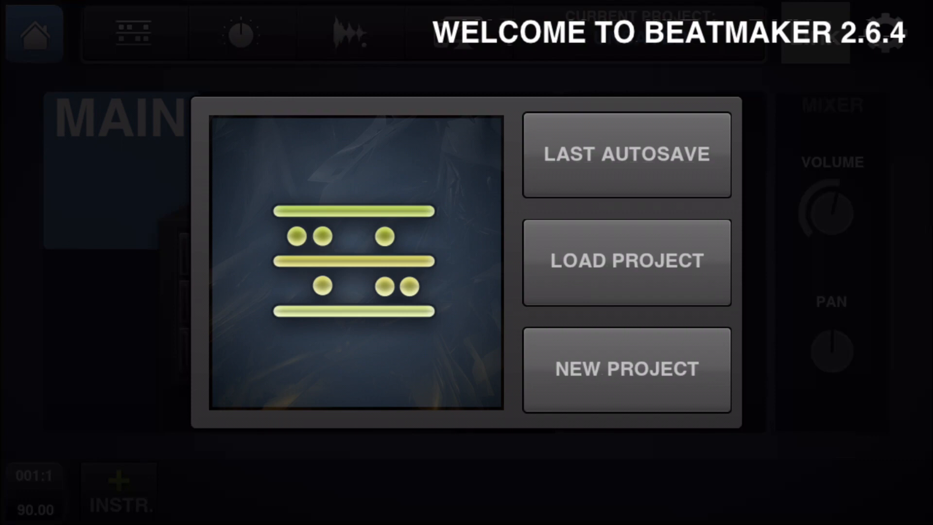
# - Create a new project with a drum machine instrument using the Empty Preset
pyautogui.click(627, 369)
pyautogui.click(466, 171)
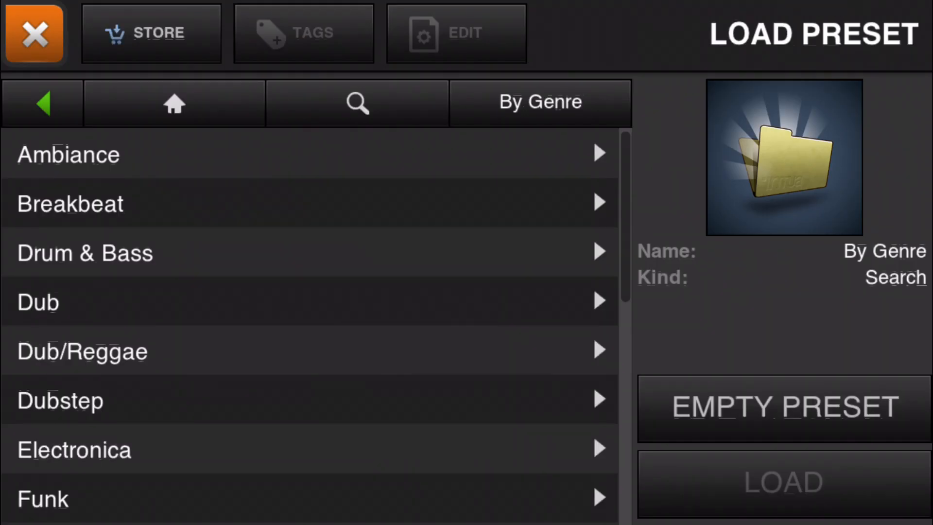
pyautogui.click(784, 407)
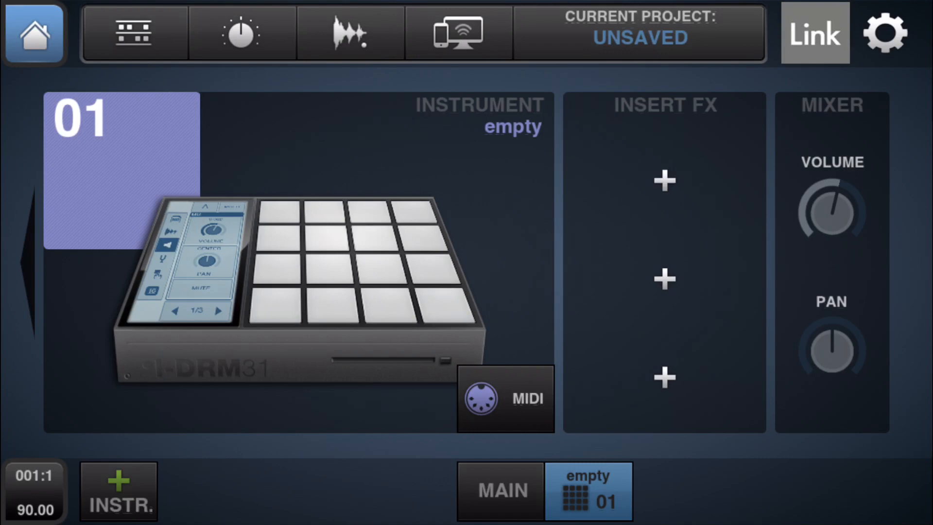
# - Enter the drum pad editor and enable OMNI MIDI input and LEARN mode
pyautogui.click(299, 292)
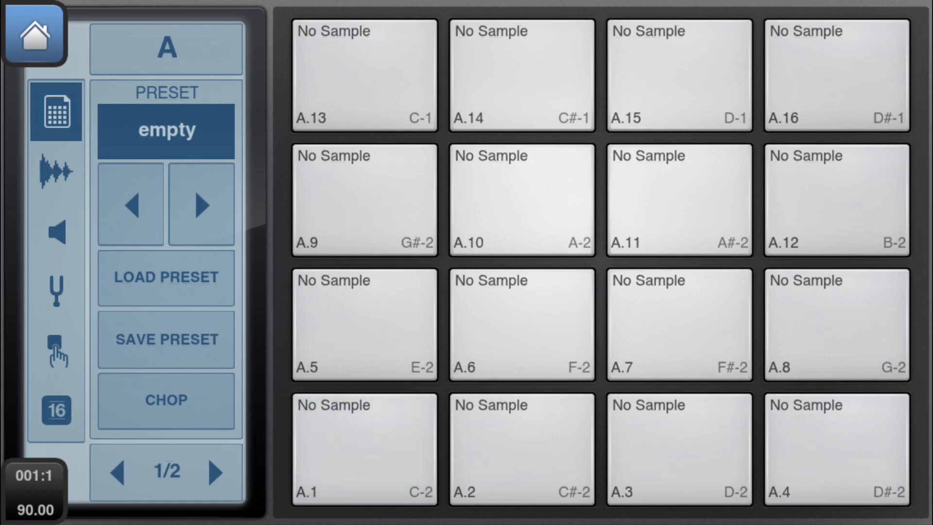
pyautogui.click(34, 492)
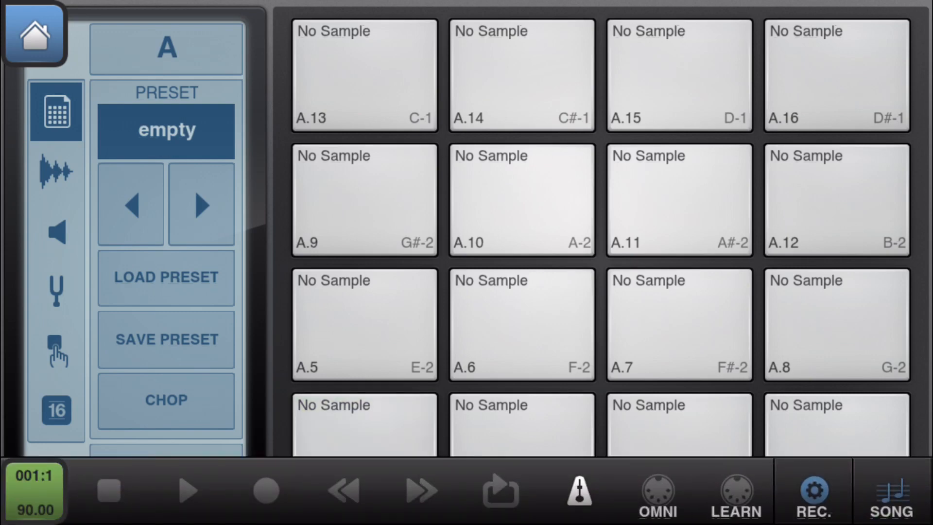
pyautogui.click(657, 496)
pyautogui.click(737, 496)
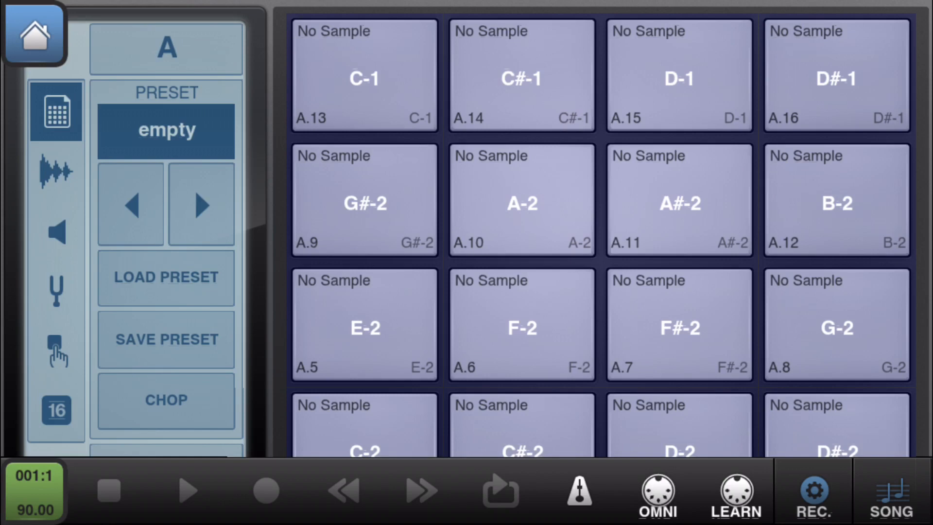
# - Teach pads their notes: C-2, C#-2, D-2, D#-2, E-2, F-2, G-2, G#-2, A-2, B-2
pyautogui.click(365, 426)
pyautogui.click(522, 427)
pyautogui.click(679, 426)
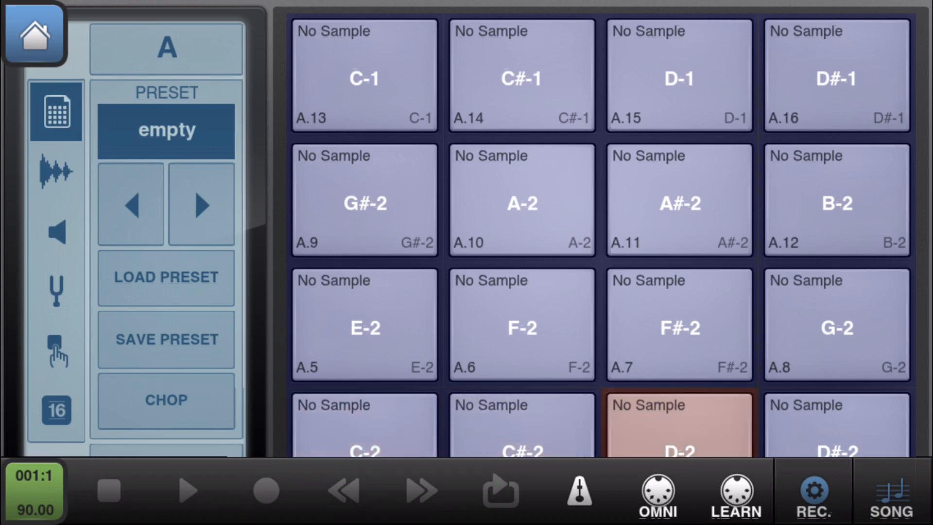
pyautogui.click(837, 427)
pyautogui.click(365, 324)
pyautogui.click(523, 325)
pyautogui.click(837, 324)
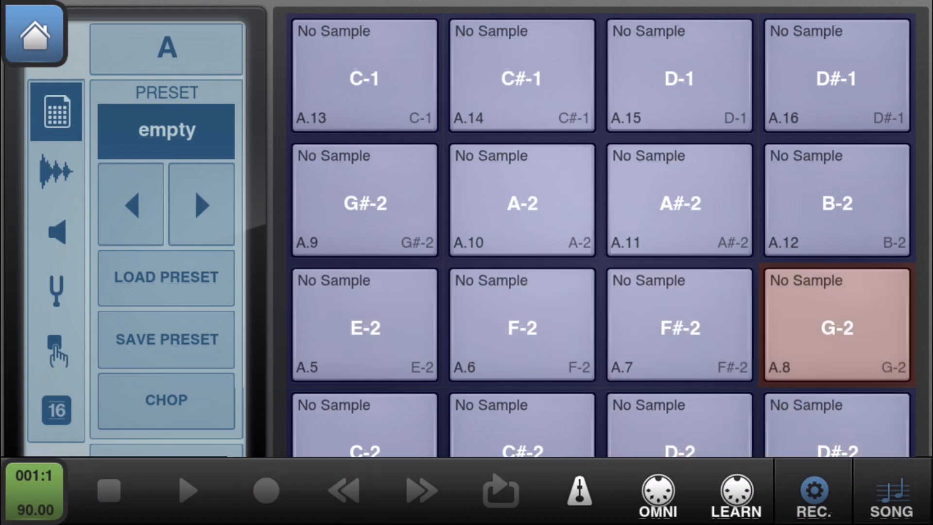
pyautogui.click(364, 200)
pyautogui.click(522, 200)
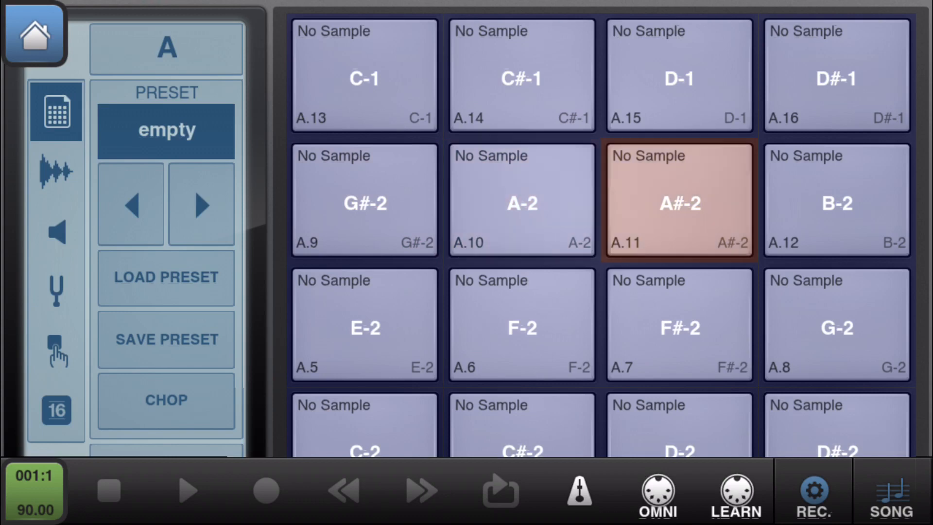
pyautogui.click(837, 200)
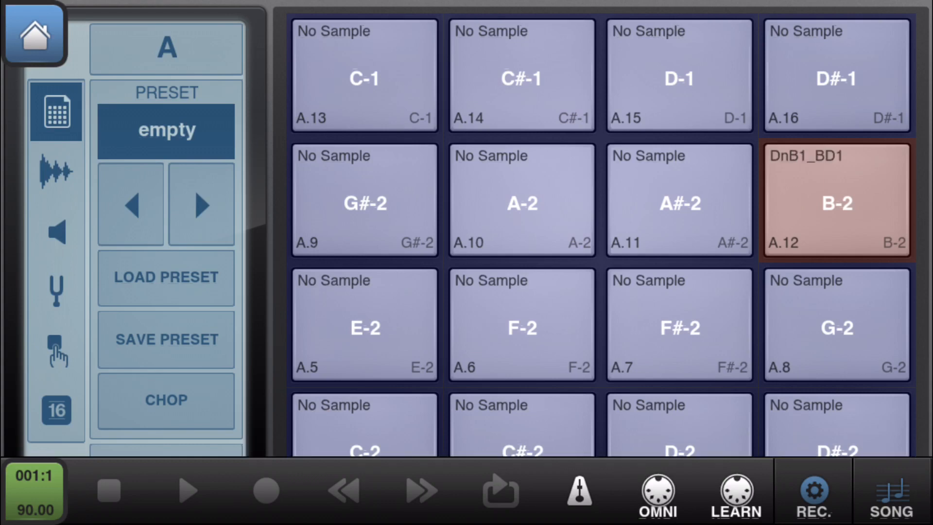
# - Show the Sample options, turn LEARN off and select pad A.1
pyautogui.click(56, 171)
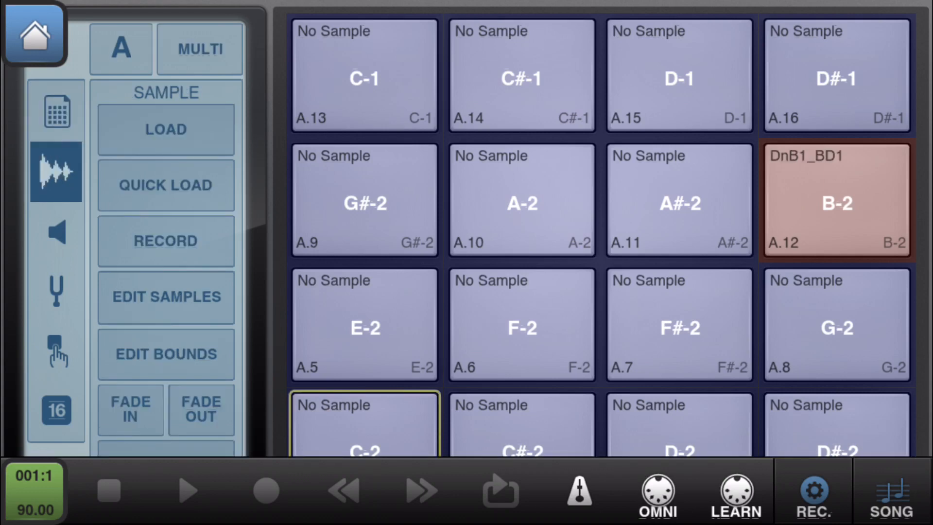
pyautogui.click(737, 496)
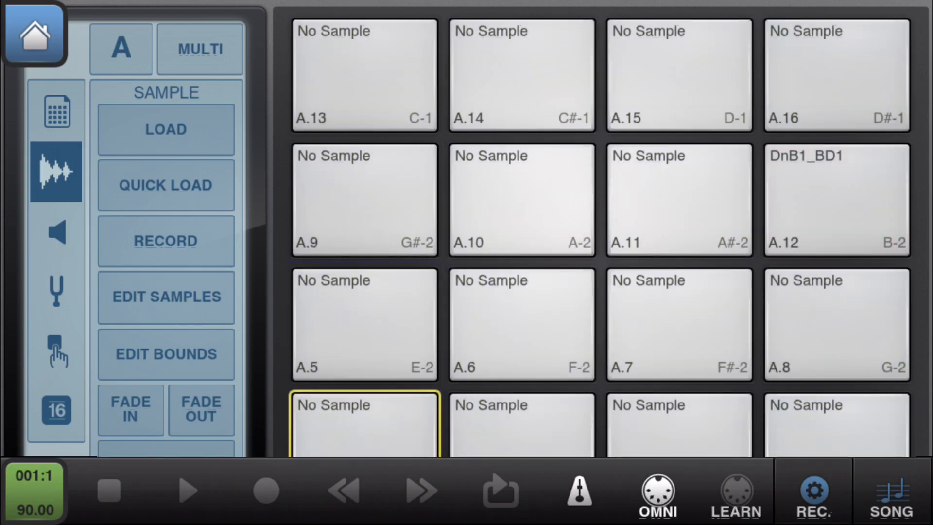
pyautogui.click(364, 324)
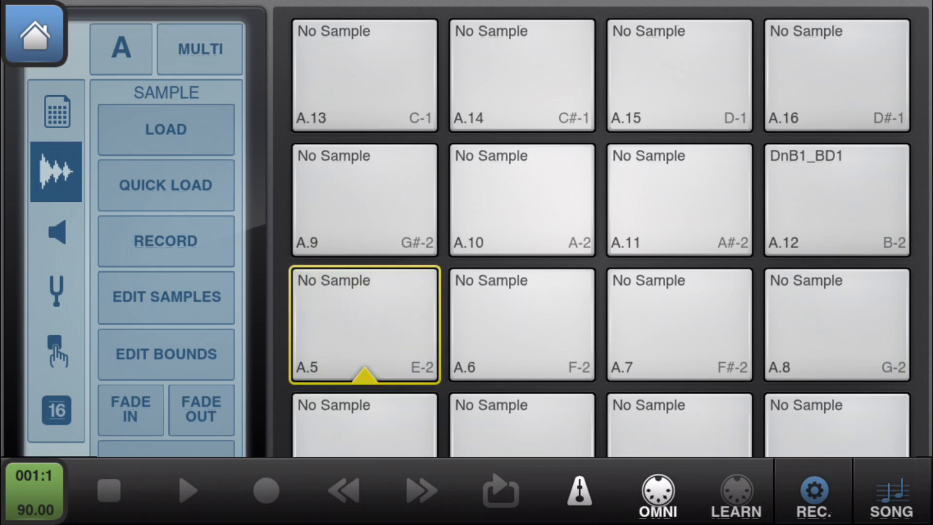
pyautogui.click(364, 427)
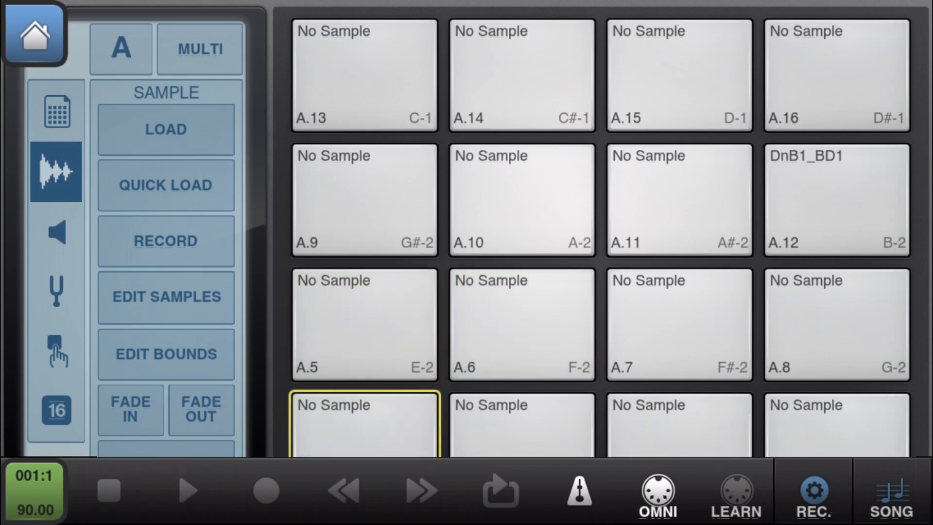
# - Browse Quick Load to Sound Library > Drum Machine > Drum&Bass 1 > DnB1 Samples
pyautogui.click(166, 185)
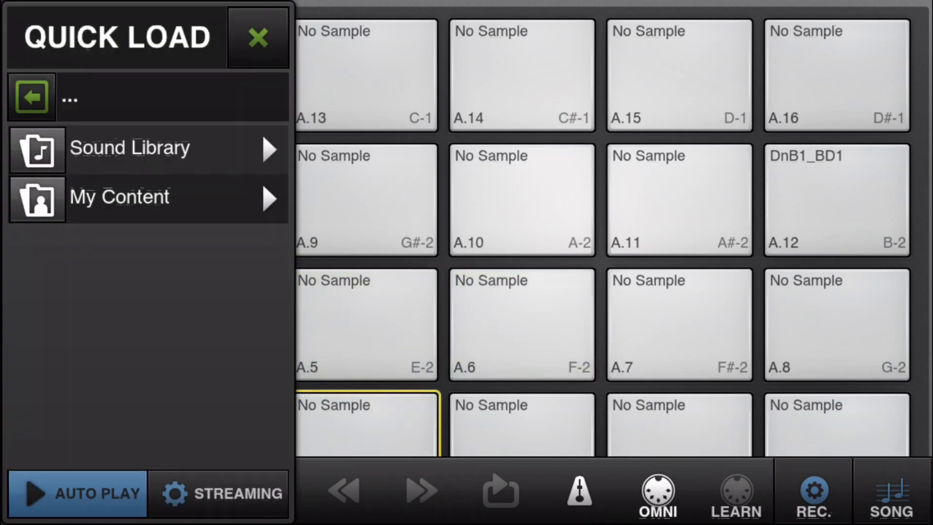
pyautogui.click(129, 148)
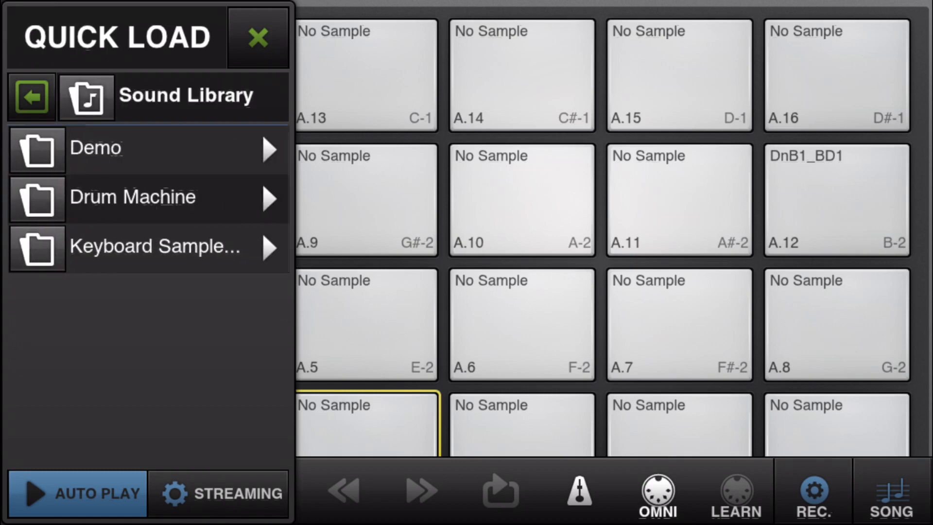
pyautogui.click(133, 196)
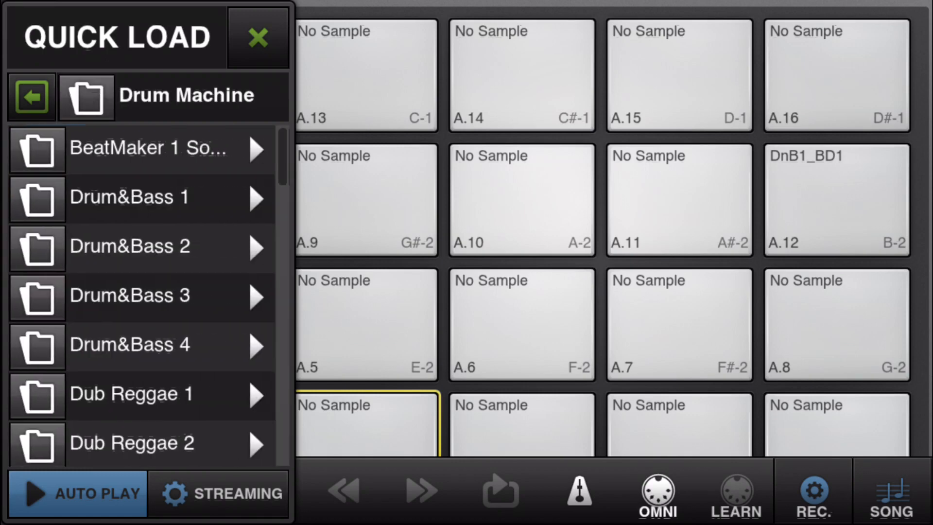
pyautogui.click(129, 197)
pyautogui.click(130, 148)
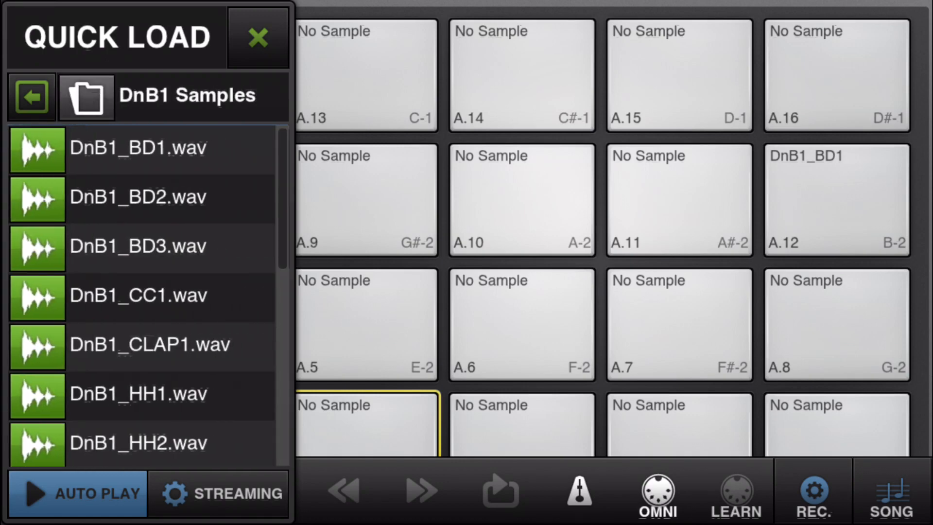
pyautogui.click(139, 147)
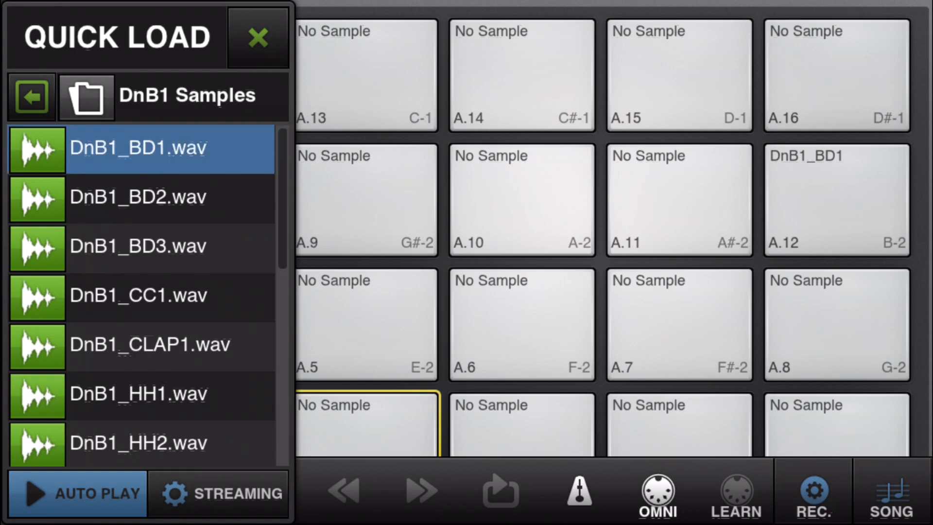
pyautogui.click(78, 494)
# - Load DnB1_BD1, DnB1_CLAP1 and DnB1_HH1 onto pads A.1, A.3 and A.6 and audition them
pyautogui.moveTo(219, 150); pyautogui.dragTo(357, 426)
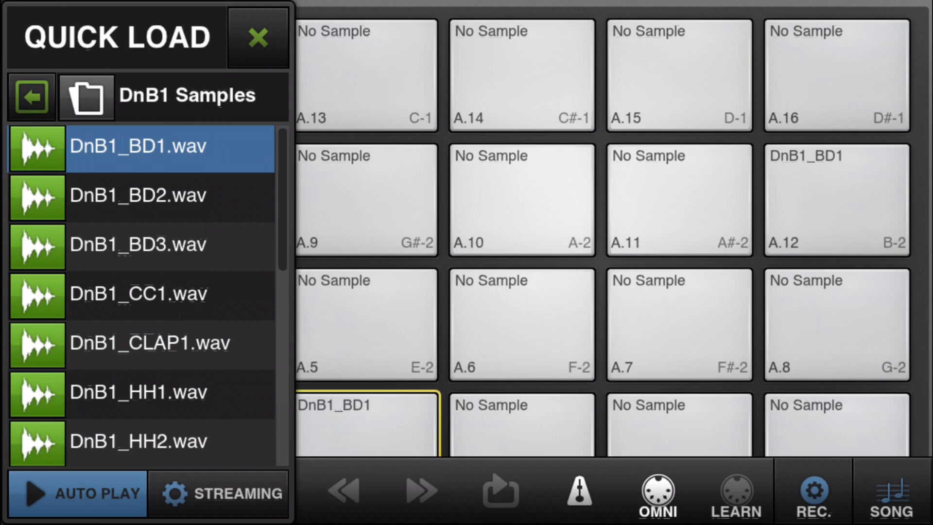
pyautogui.moveTo(145, 340)
pyautogui.mouseDown()
pyautogui.moveTo(386, 296)
pyautogui.moveTo(663, 391)
pyautogui.moveTo(678, 422)
pyautogui.mouseUp()
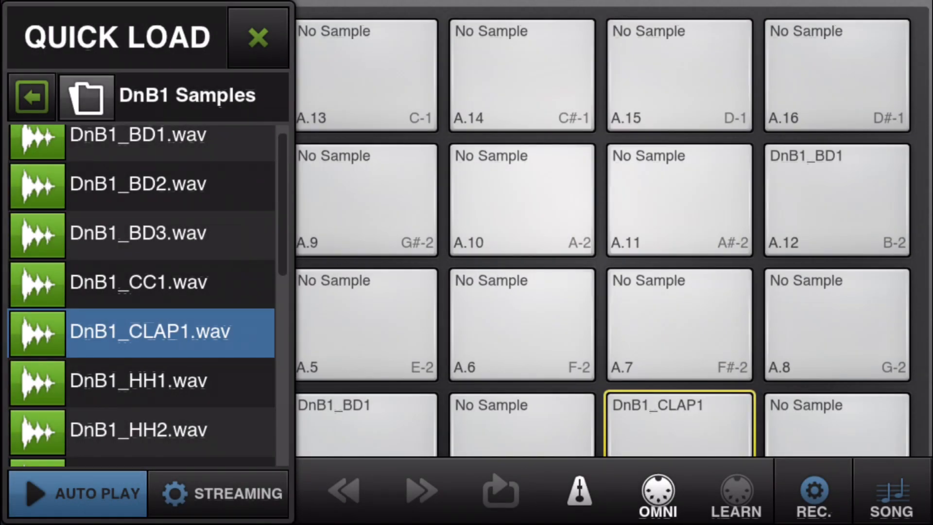
pyautogui.moveTo(146, 381)
pyautogui.mouseDown()
pyautogui.moveTo(475, 285)
pyautogui.moveTo(522, 320)
pyautogui.mouseUp()
pyautogui.click(367, 423)
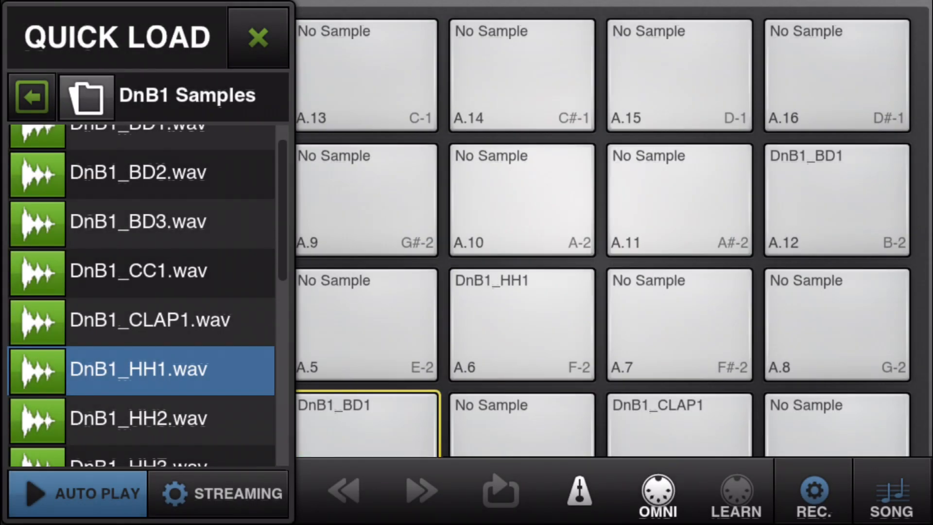
pyautogui.click(521, 325)
pyautogui.click(679, 423)
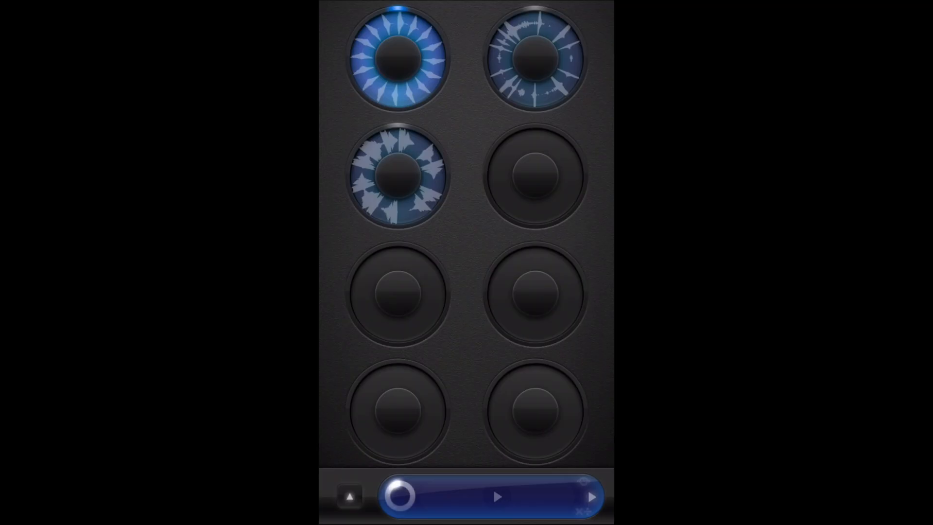
# - In Loopy HD Settings > Control Inputs > Bindings, inspect the Toggle record binding
pyautogui.moveTo(401, 495); pyautogui.dragTo(400, 27)
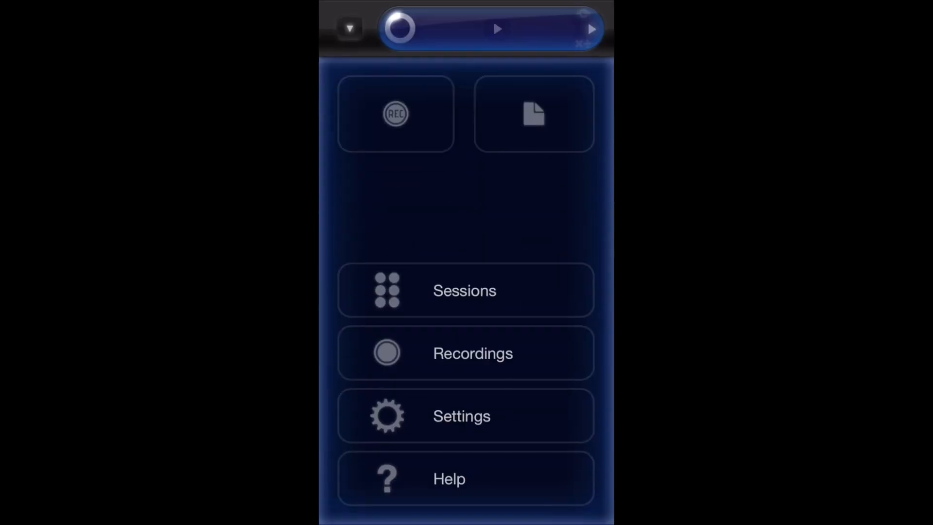
pyautogui.click(462, 416)
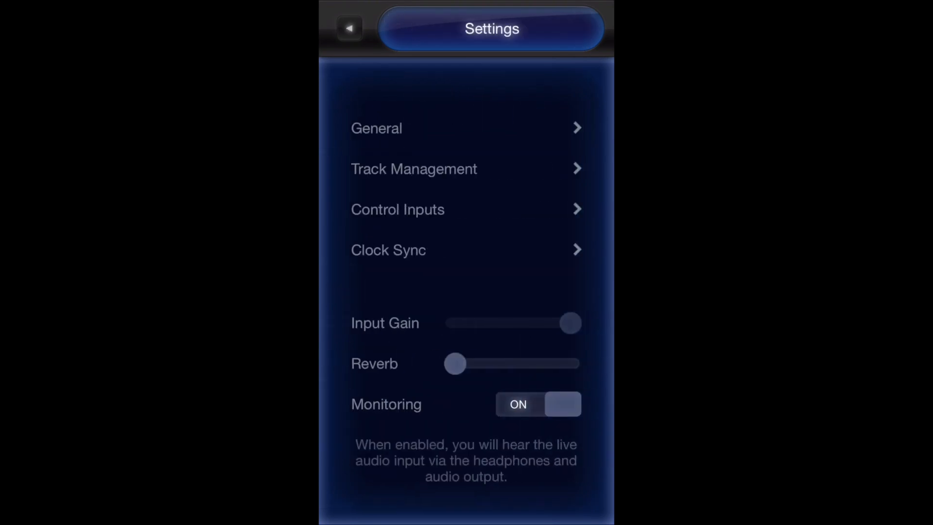
pyautogui.click(397, 209)
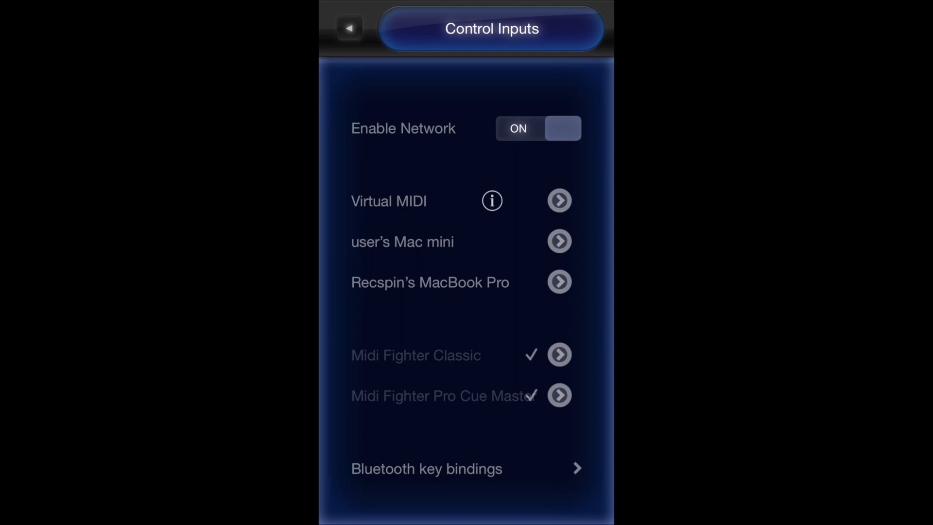
pyautogui.click(426, 468)
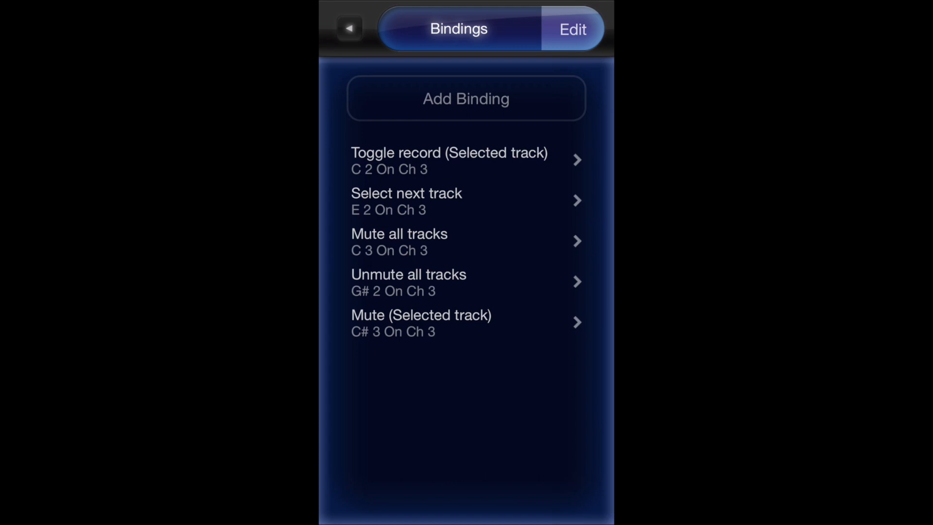
pyautogui.click(450, 159)
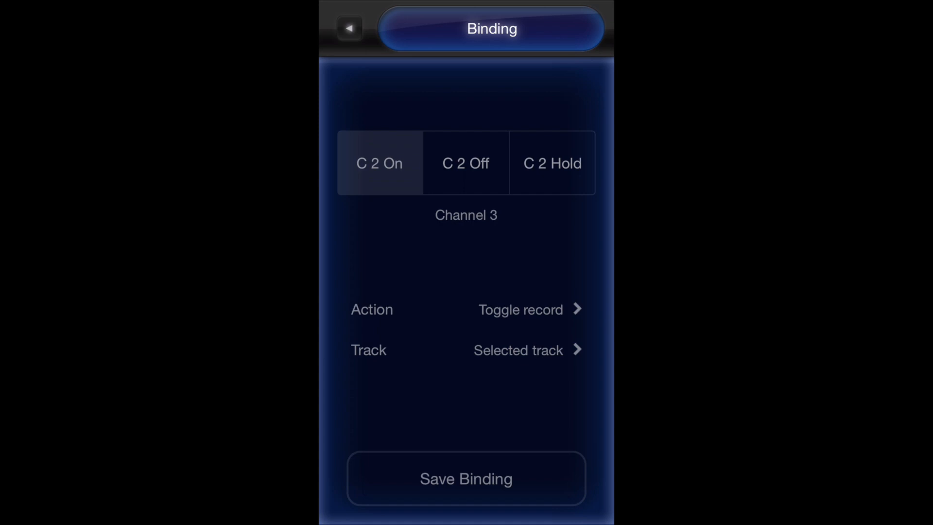
pyautogui.click(349, 29)
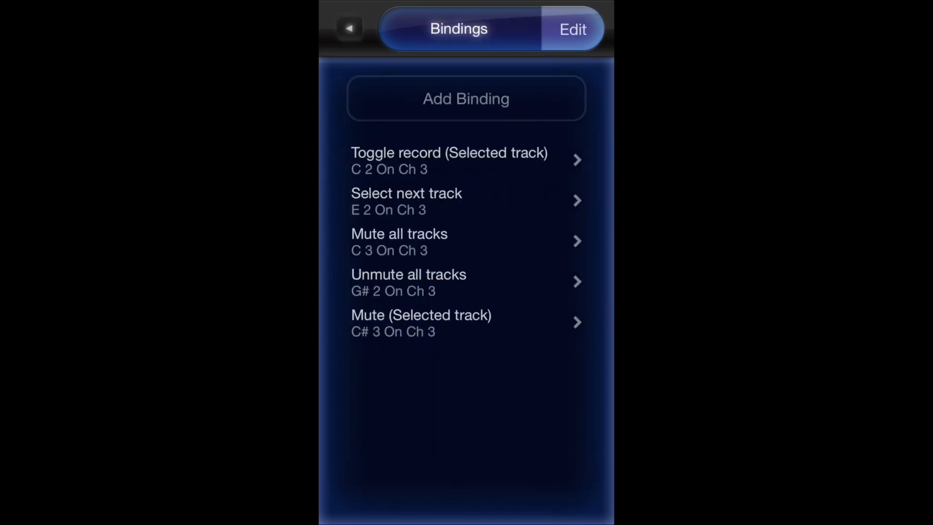
# - Try Add Binding, cancel it, and back out of settings to the main menu
pyautogui.click(466, 99)
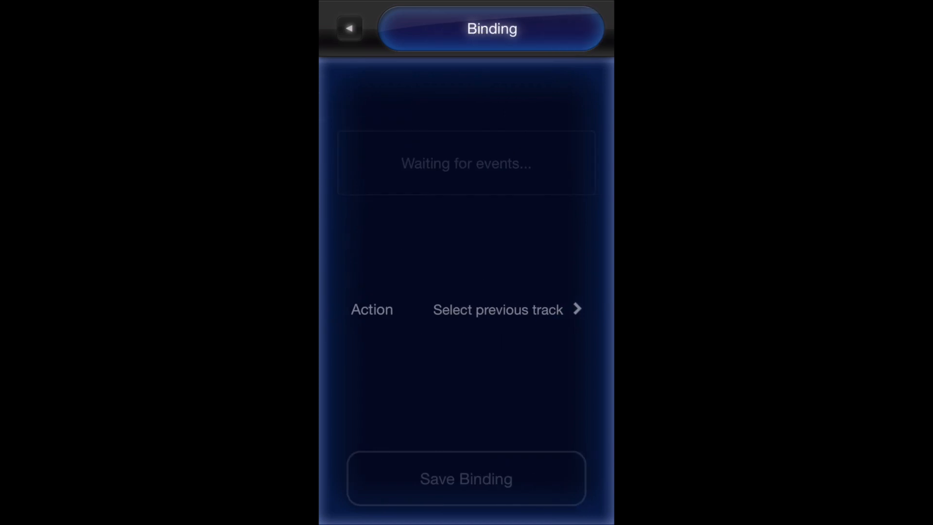
pyautogui.click(349, 28)
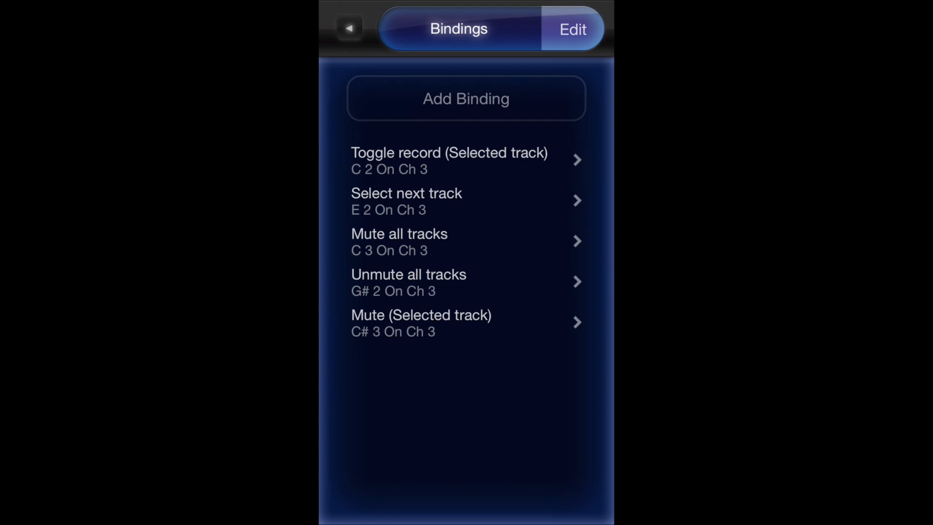
pyautogui.click(349, 29)
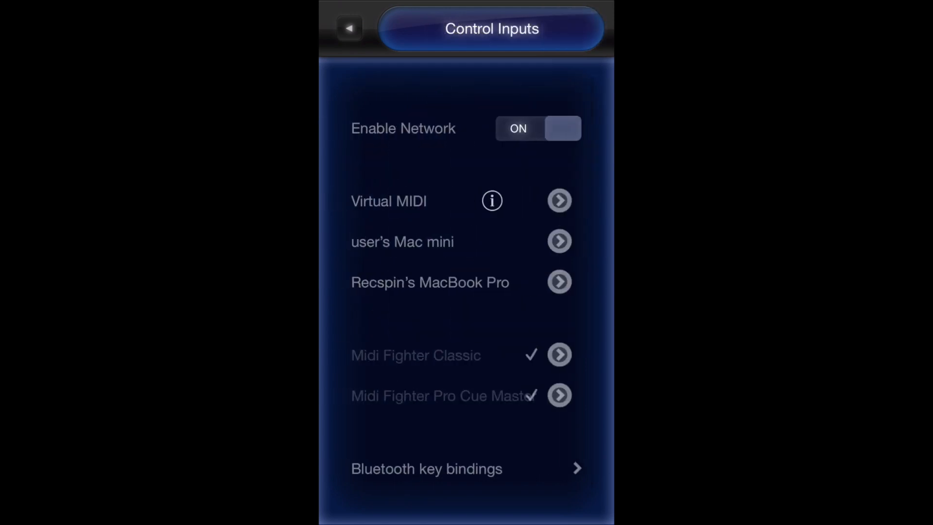
pyautogui.click(349, 28)
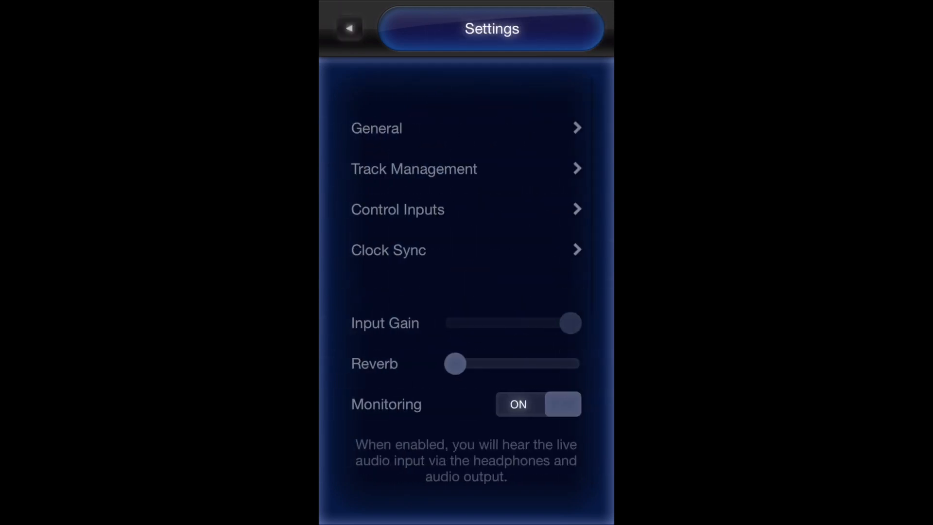
pyautogui.click(349, 28)
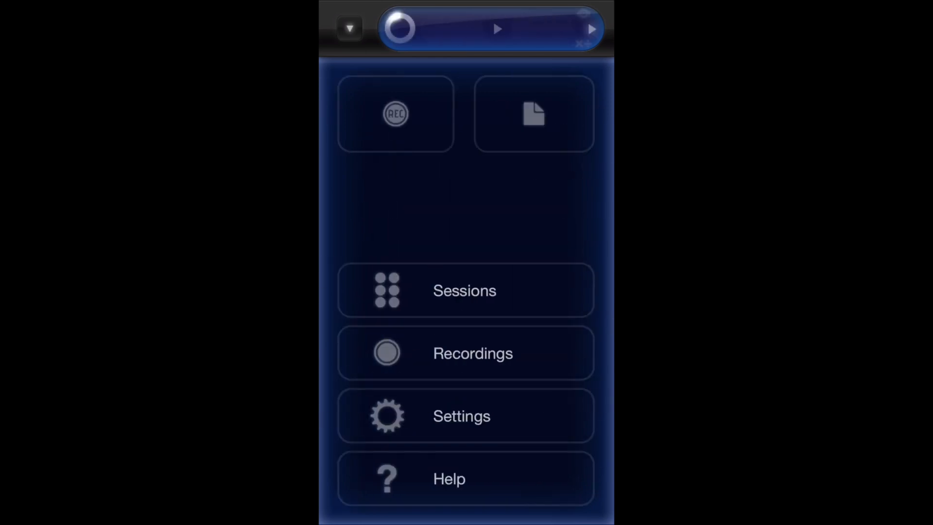
# - Hide the Loopy HD menu to show the loop pads
pyautogui.click(349, 28)
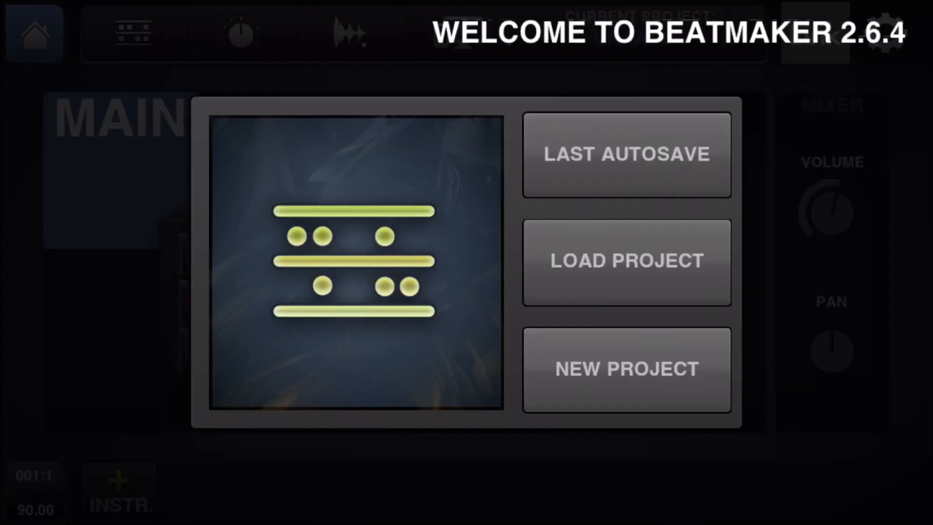
# - Load the Momo MF PRO.bm2 project from My Content
pyautogui.click(626, 262)
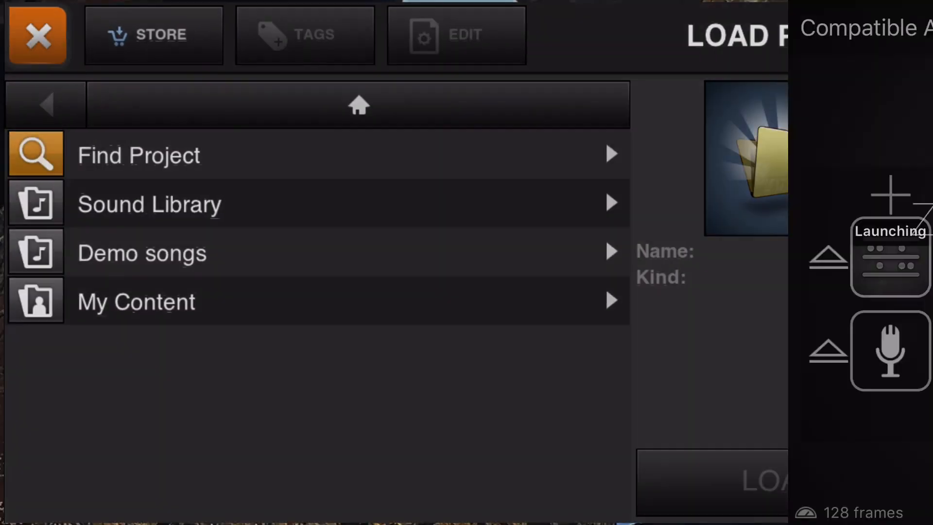
pyautogui.click(891, 136)
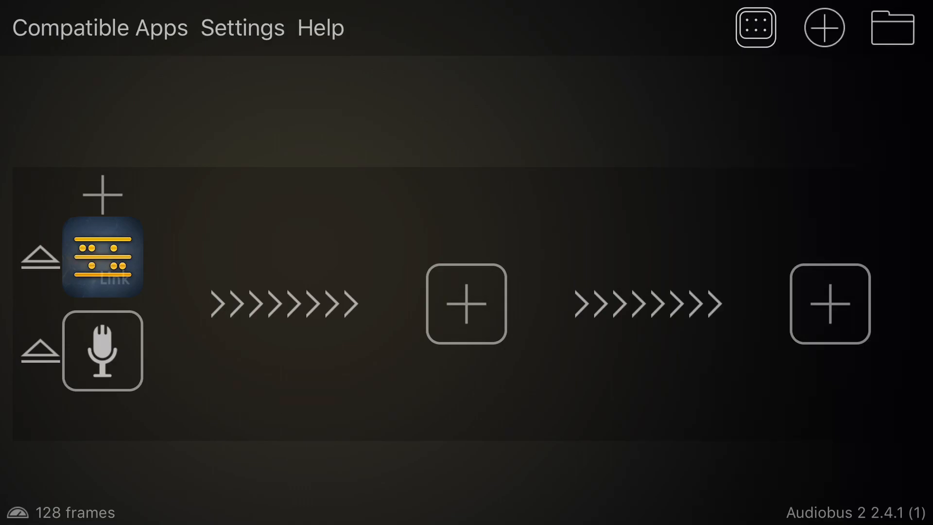
pyautogui.click(102, 256)
pyautogui.click(133, 300)
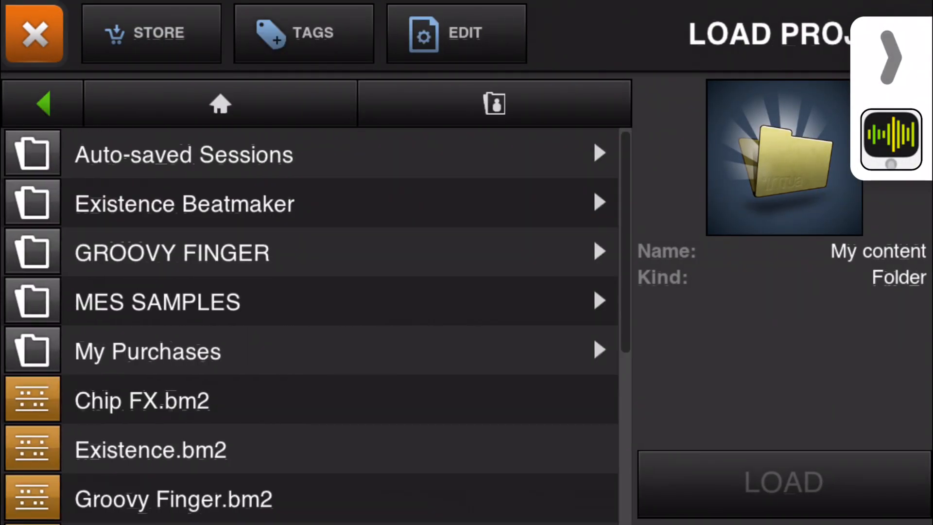
pyautogui.scroll(-4, 309, 328)
pyautogui.scroll(-2, 310, 329)
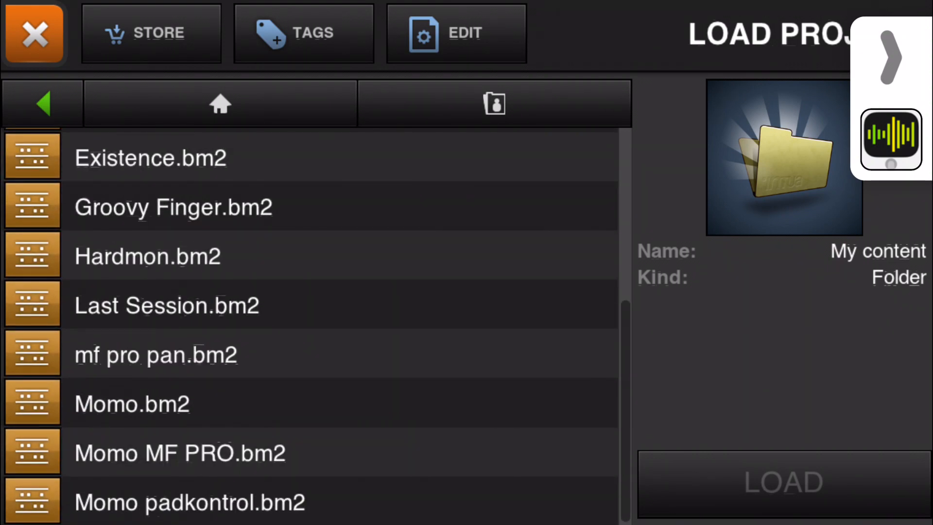
pyautogui.click(179, 453)
pyautogui.click(784, 482)
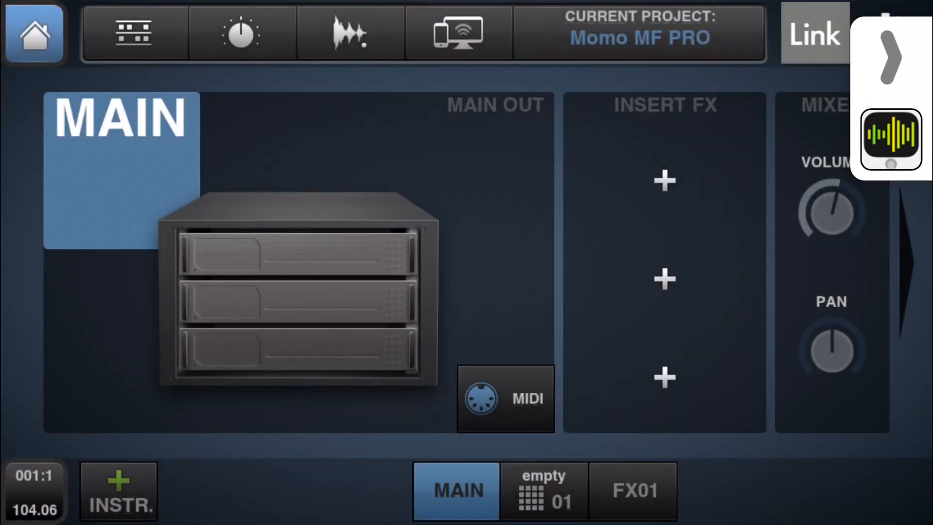
# - Open channel 01's DRM pads, audition bdrum-D1, show the transport bar and Audiobus controls
pyautogui.click(544, 490)
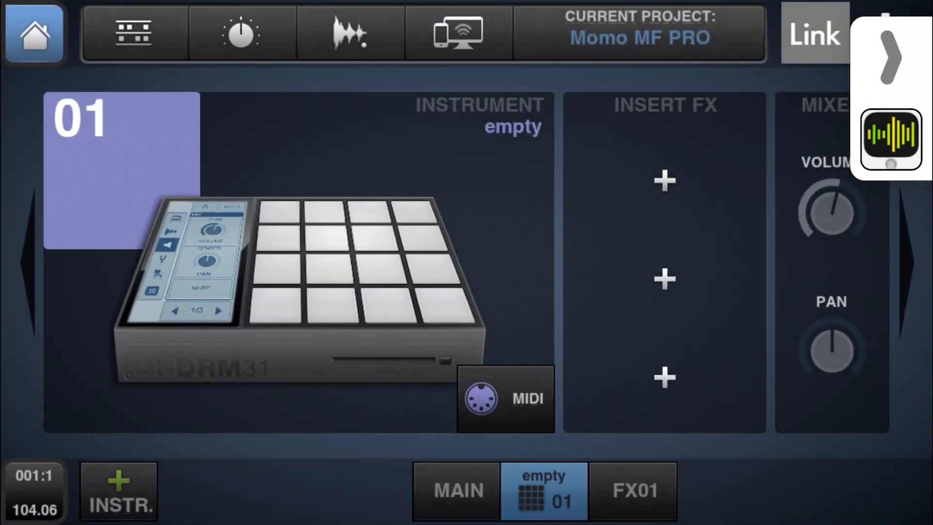
pyautogui.click(350, 270)
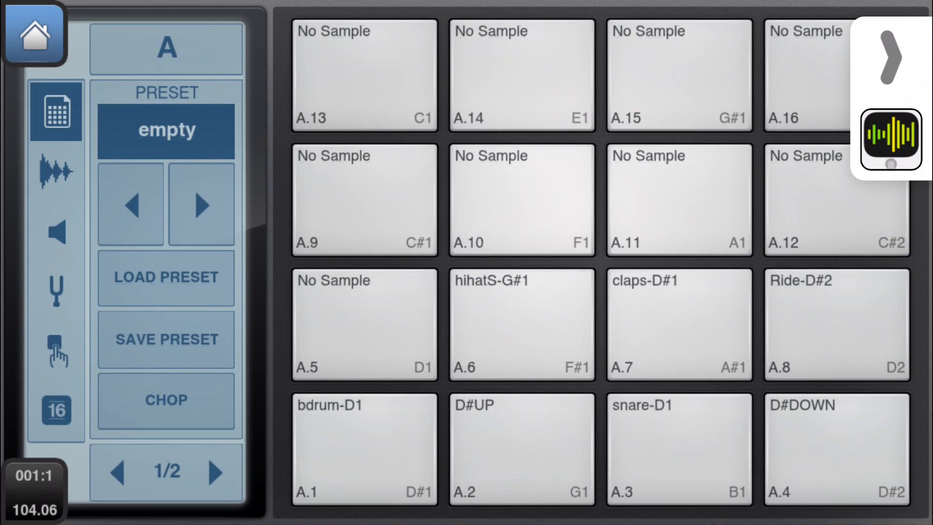
pyautogui.click(365, 448)
pyautogui.click(35, 492)
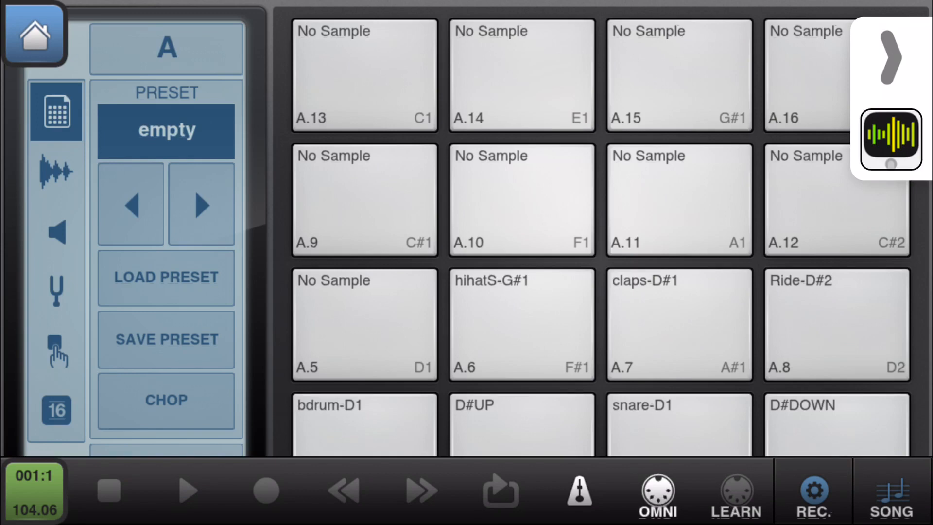
pyautogui.click(890, 139)
# - Switch to Audiobus 2 and choose Loopy HD as the output slot app
pyautogui.click(892, 59)
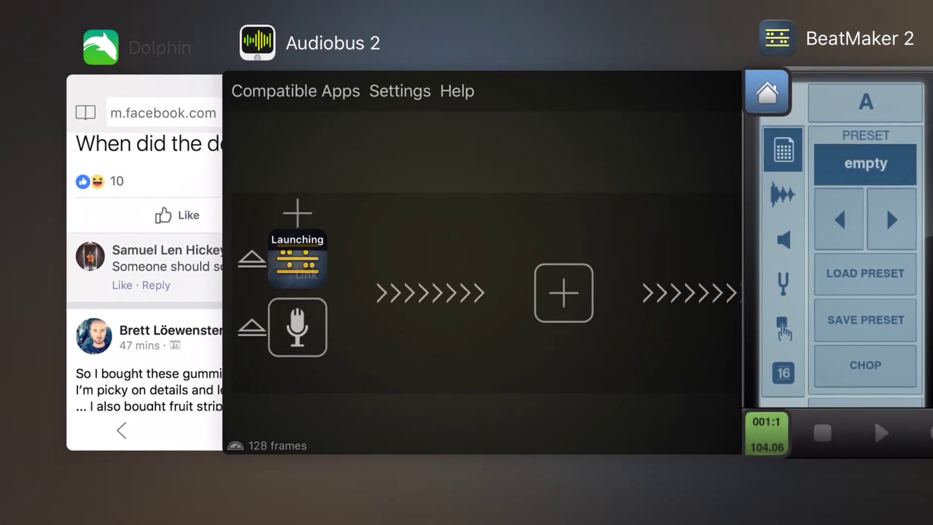
pyautogui.click(483, 250)
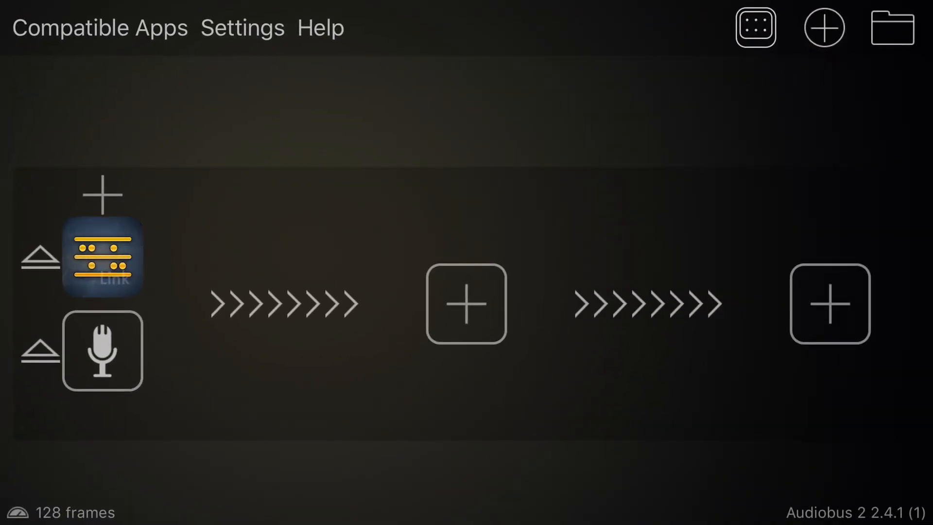
pyautogui.click(831, 303)
pyautogui.click(166, 310)
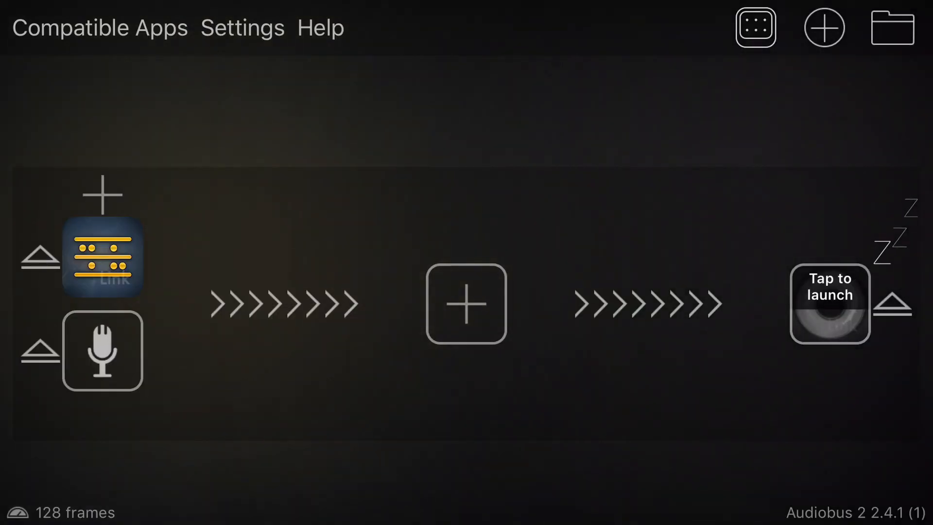